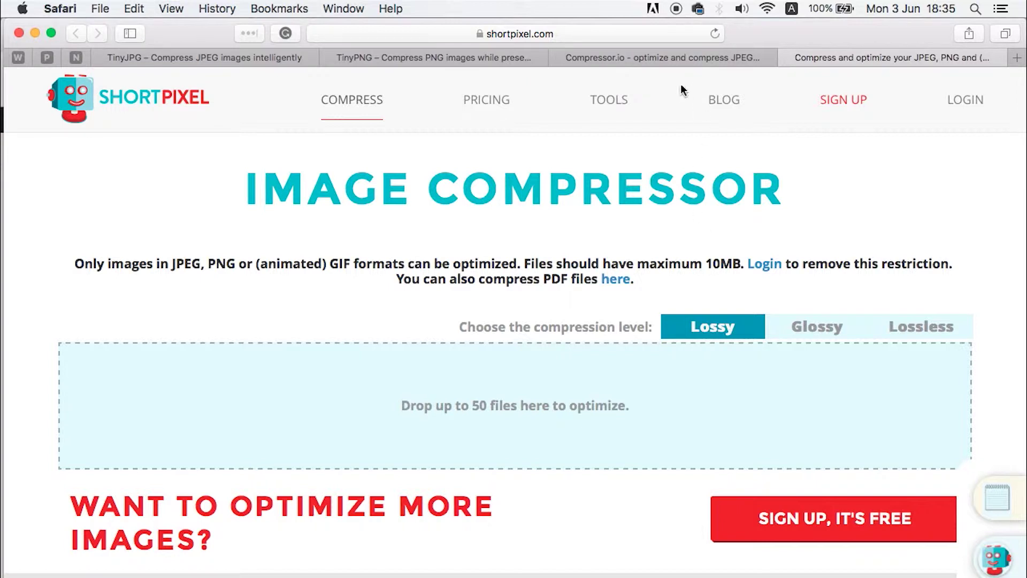
Review the Compressor.io, TinyPNG and ShortPixel upload pages, including ShortPixel's descriptions of lossy, glossy and lossless compression.
{"action": "left_click", "coordinate": [651, 57]}
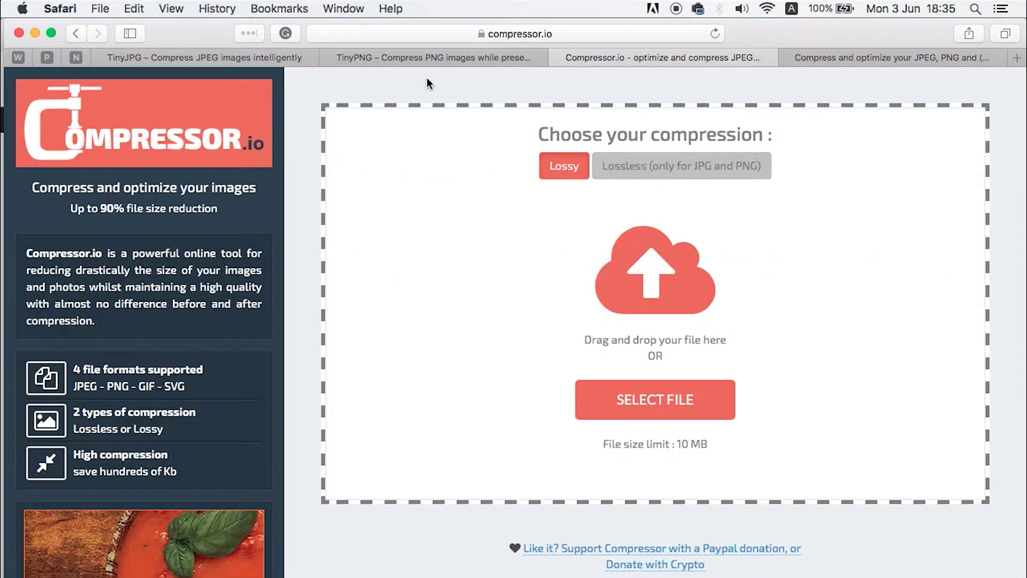
{"action": "left_click", "coordinate": [413, 58]}
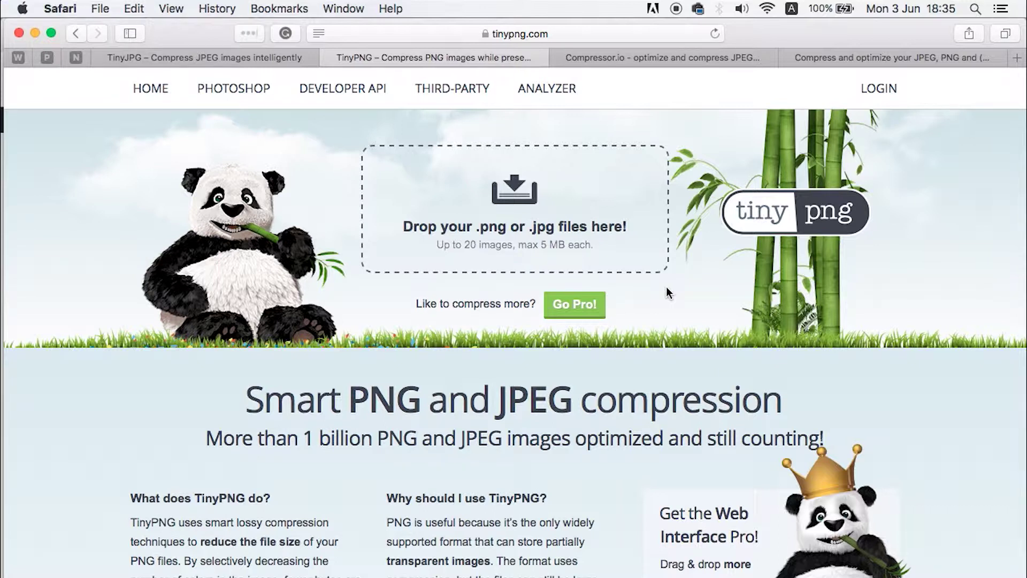
{"action": "left_click", "coordinate": [844, 60]}
{"action": "scroll", "coordinate": [518, 235], "scroll_direction": "down", "scroll_amount": 4}
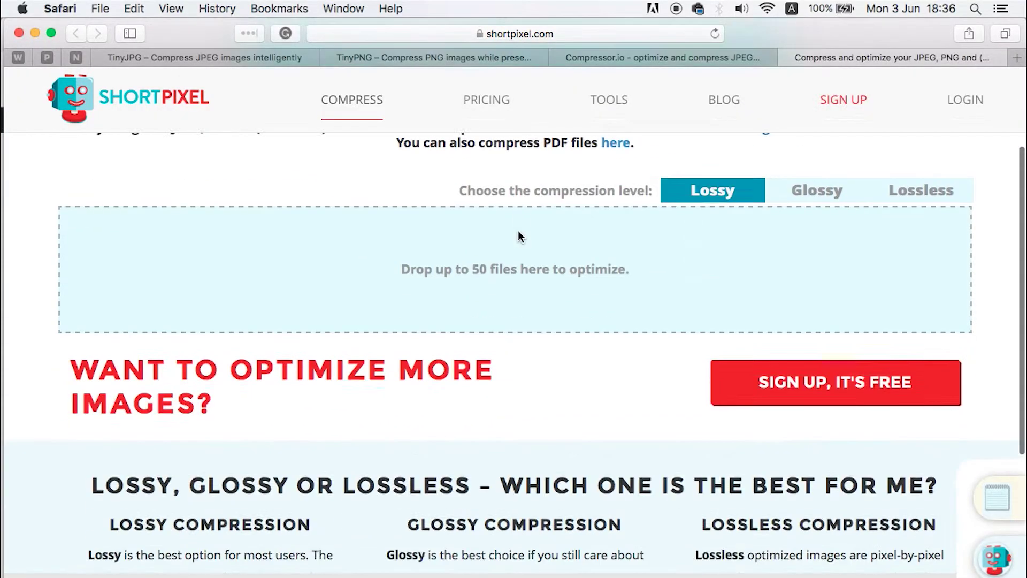
{"action": "scroll", "coordinate": [518, 235], "scroll_direction": "up", "scroll_amount": 4}
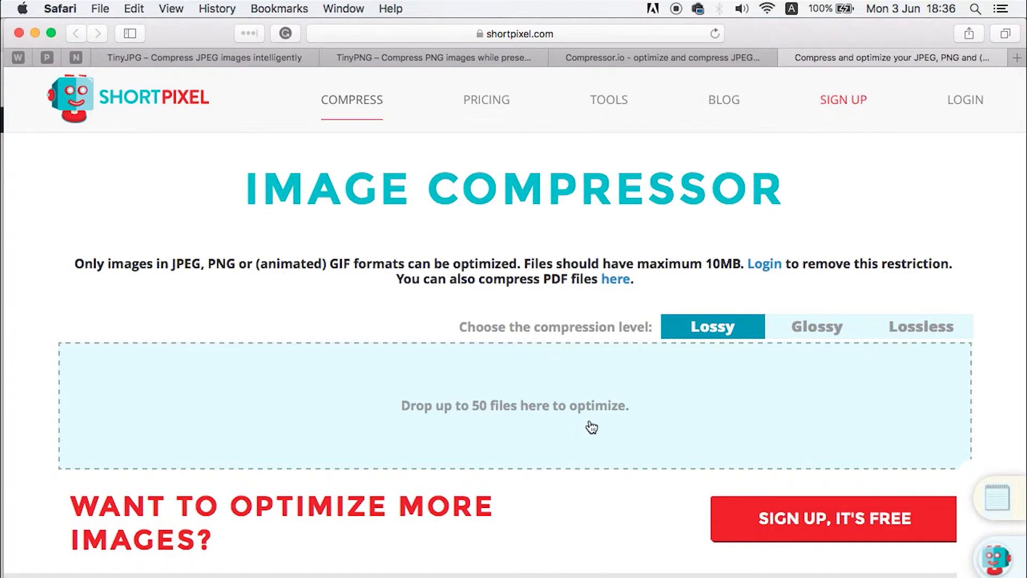
{"action": "scroll", "coordinate": [592, 426], "scroll_direction": "down", "scroll_amount": 2}
{"action": "scroll", "coordinate": [593, 426], "scroll_direction": "down", "scroll_amount": 5}
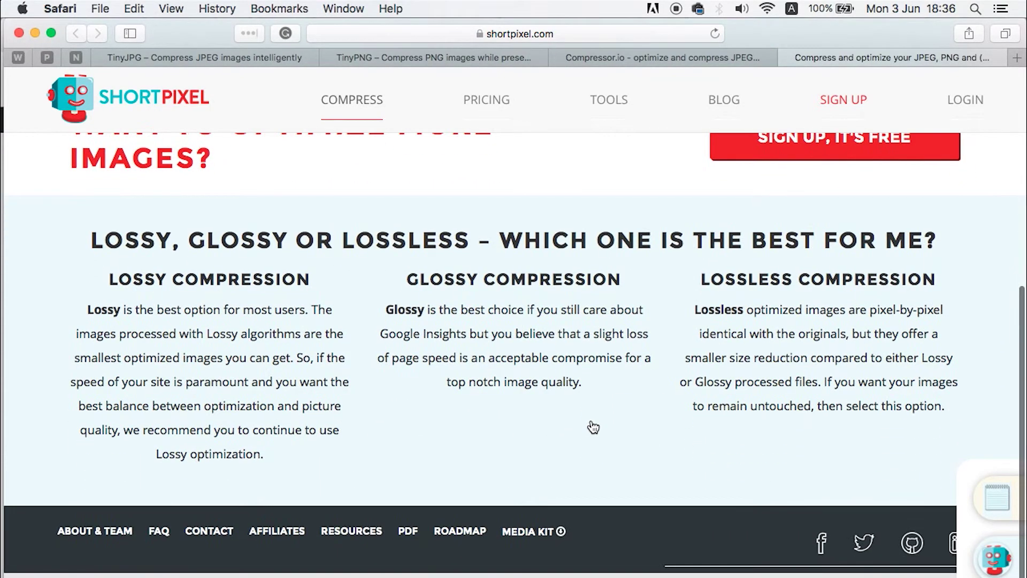
{"action": "scroll", "coordinate": [592, 422], "scroll_direction": "up", "scroll_amount": 8}
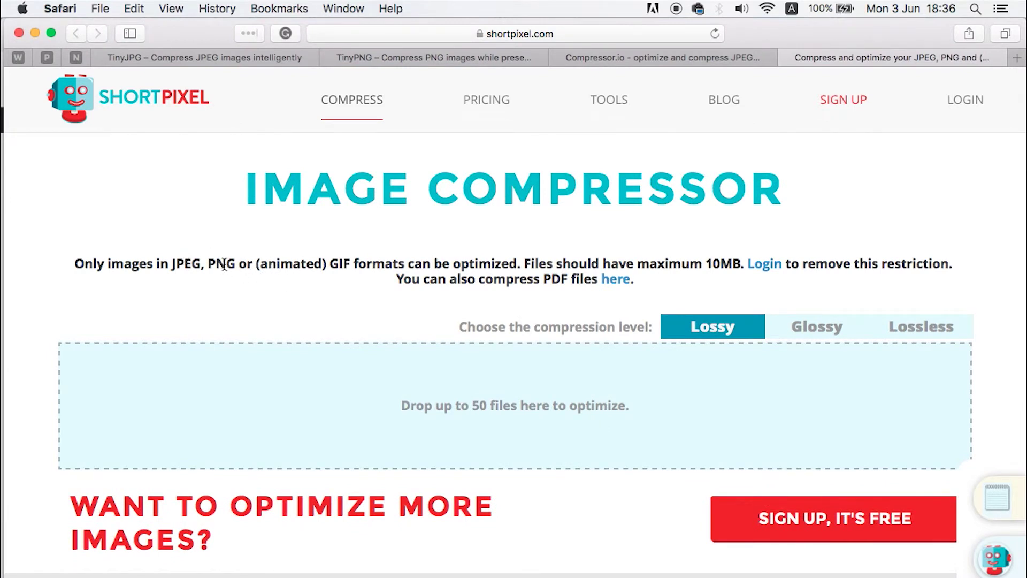
{"action": "left_click", "coordinate": [393, 374]}
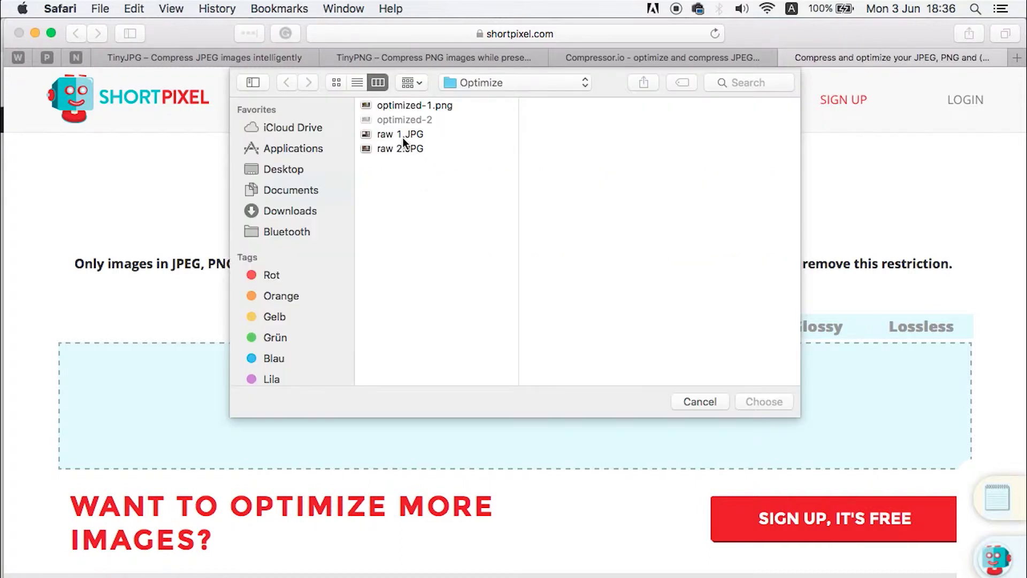
{"action": "left_click", "coordinate": [708, 403]}
Upload raw 1.JPG from the Optimize folder to Compressor.io for lossy compression.
{"action": "left_click", "coordinate": [666, 56]}
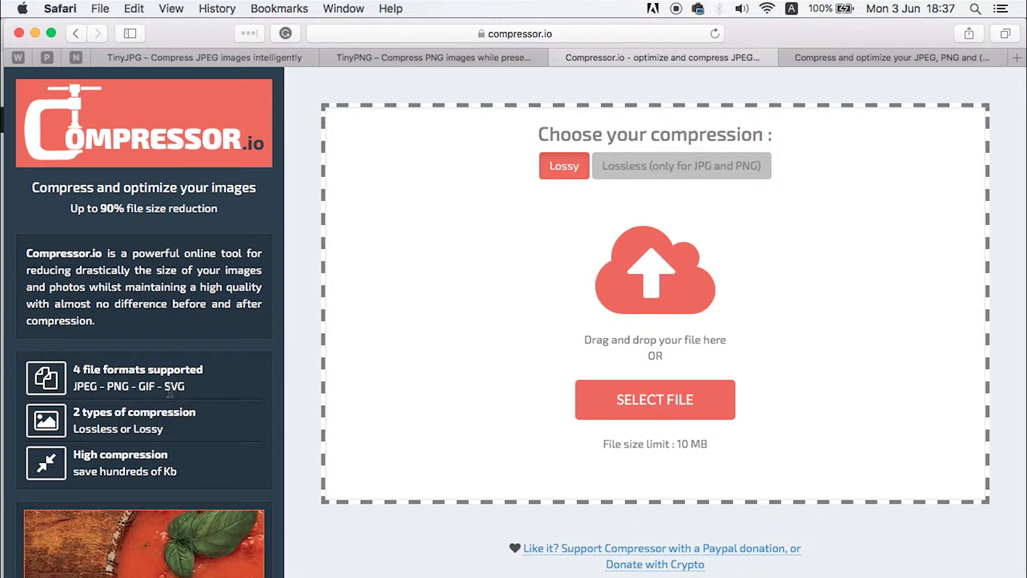
{"action": "left_click", "coordinate": [649, 402]}
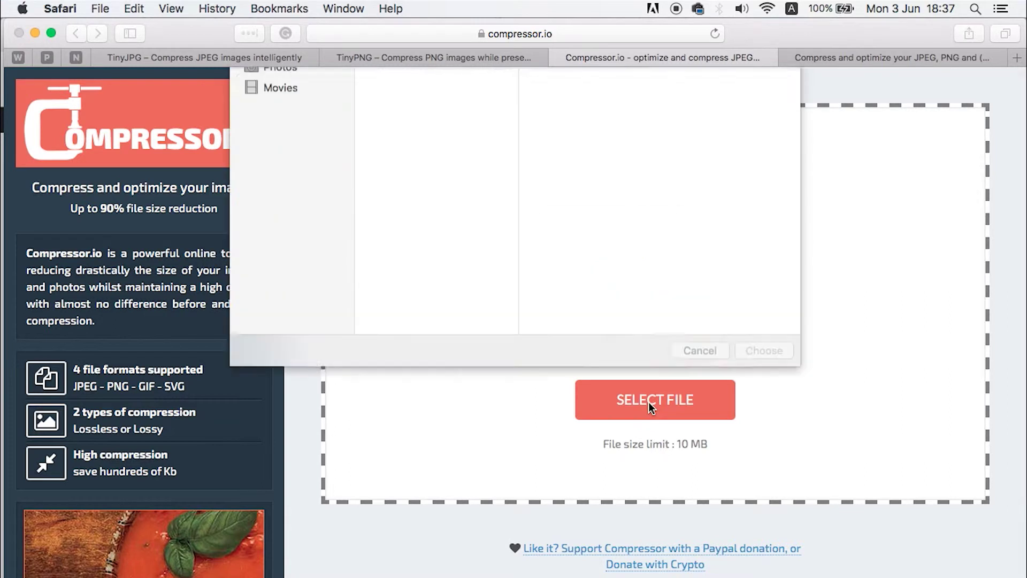
{"action": "left_click", "coordinate": [391, 135]}
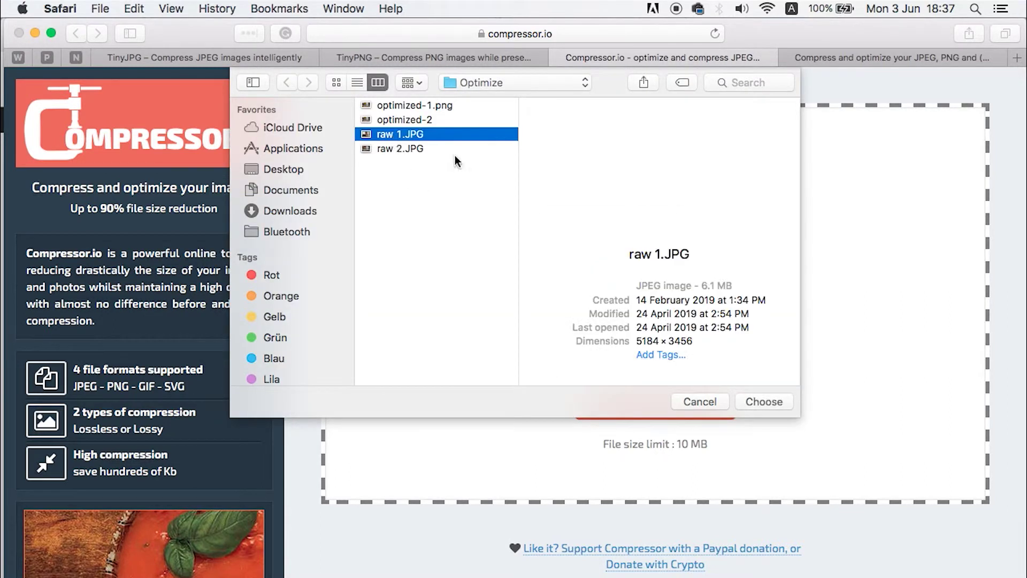
{"action": "left_click", "coordinate": [751, 402]}
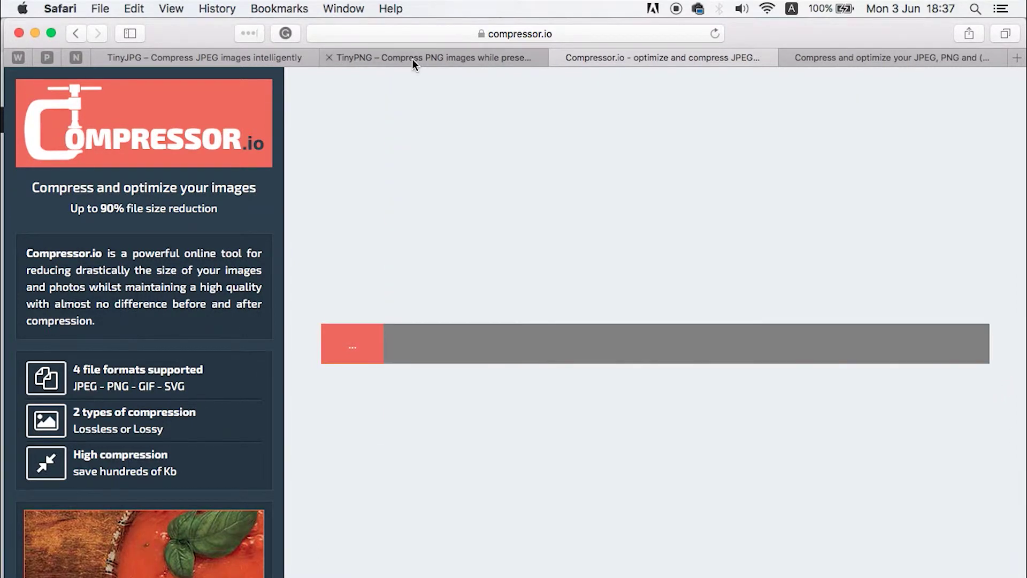
Try to compress raw 1.JPG from the Optimize folder on TinyPNG.
{"action": "left_click", "coordinate": [412, 59]}
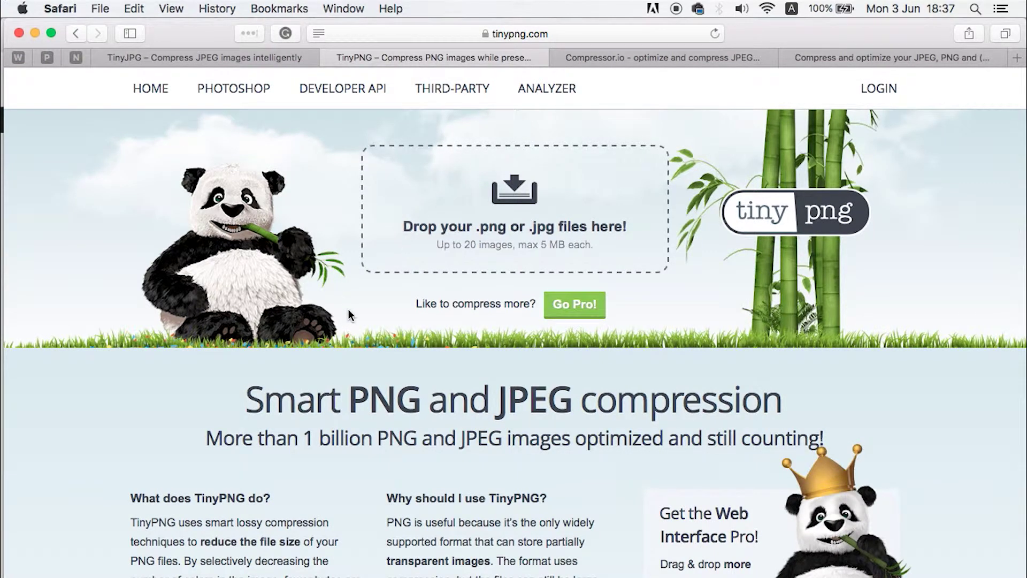
{"action": "left_click", "coordinate": [533, 252]}
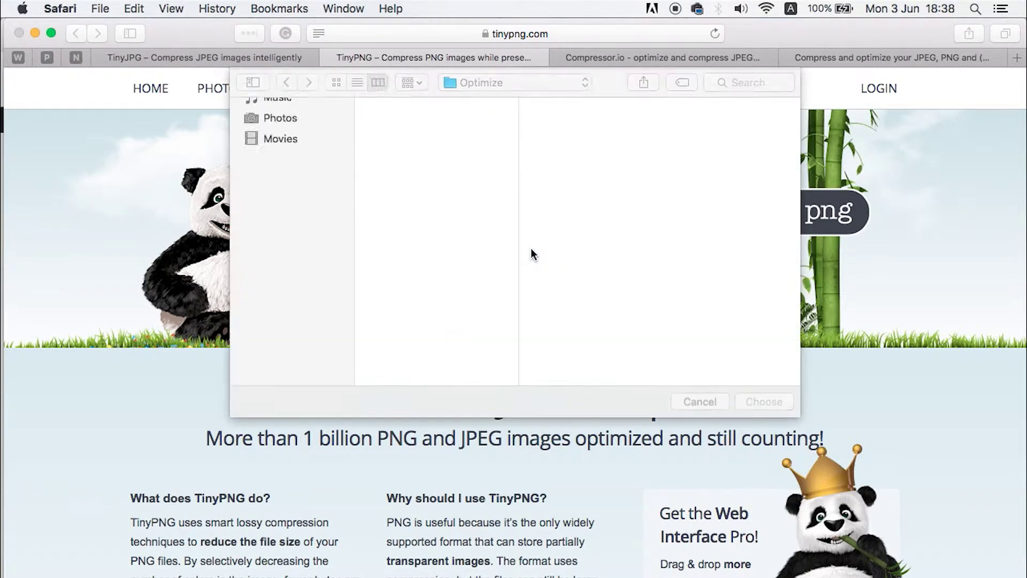
{"action": "left_click", "coordinate": [405, 134]}
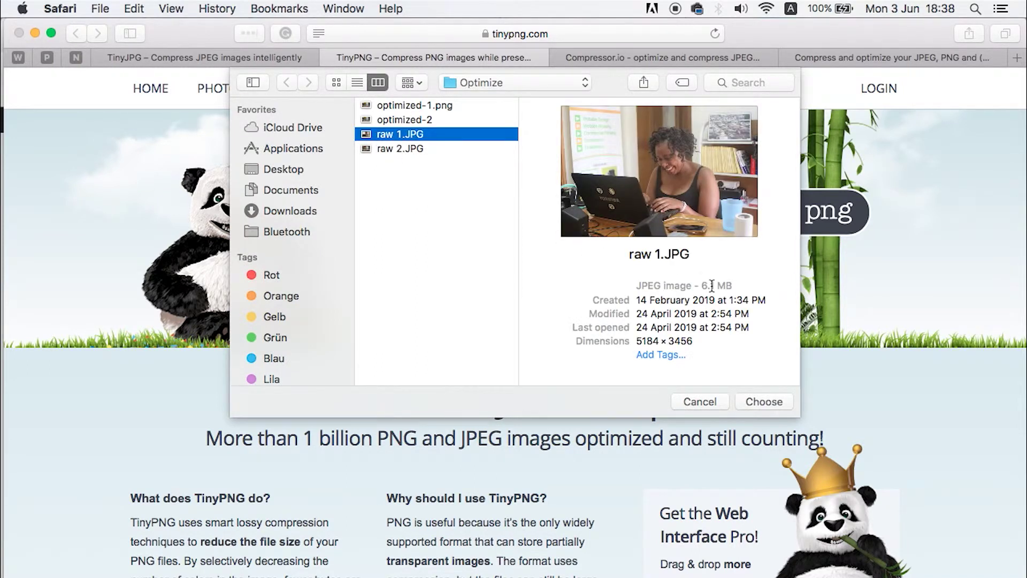
{"action": "left_click", "coordinate": [760, 404]}
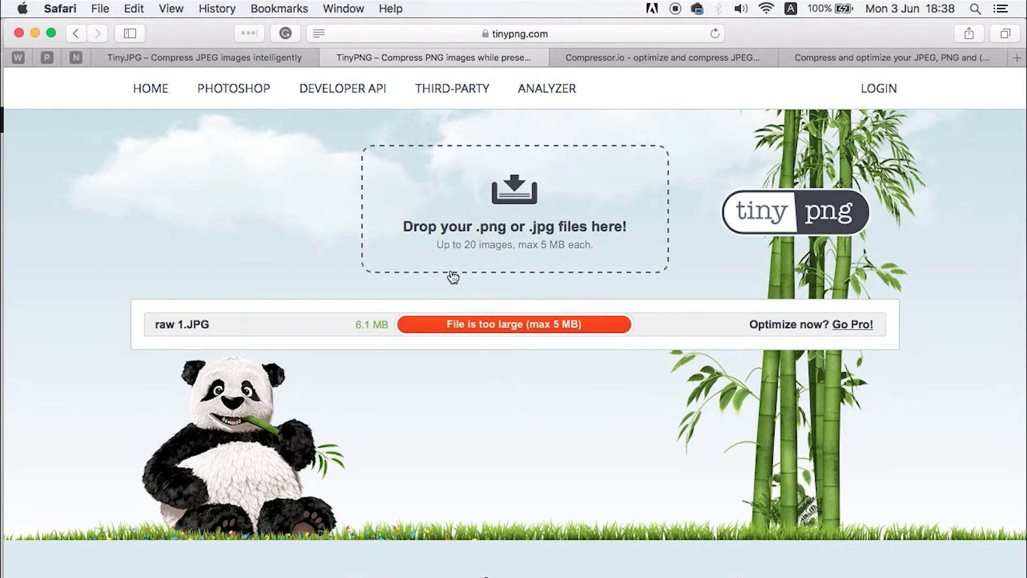
Upload raw 1.JPG and raw 2.JPG together to ShortPixel's image compressor at the Lossy level.
{"action": "key", "text": "ctrl+Tab"}
{"action": "key", "text": "ctrl+Tab"}
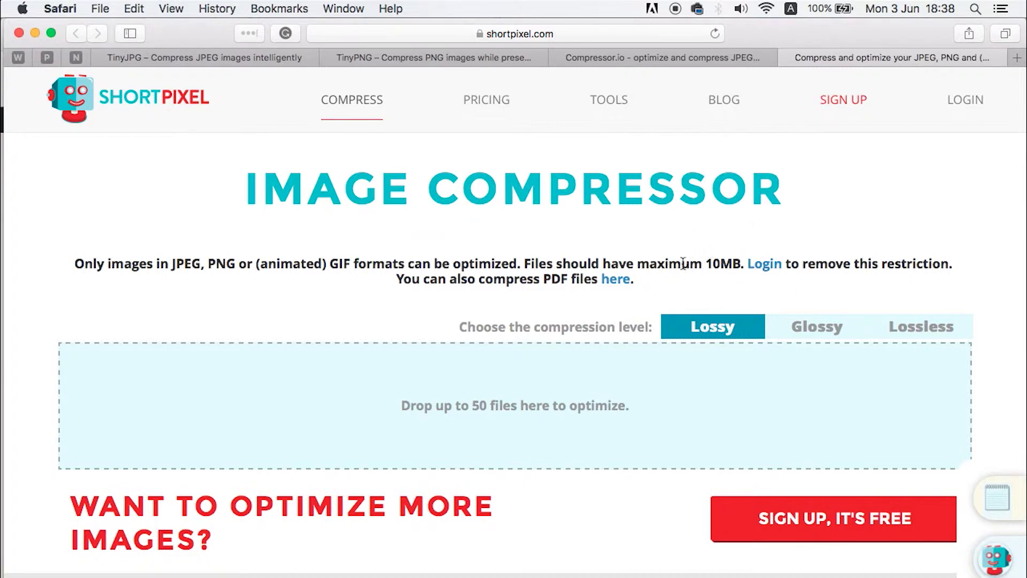
{"action": "left_click", "coordinate": [501, 406]}
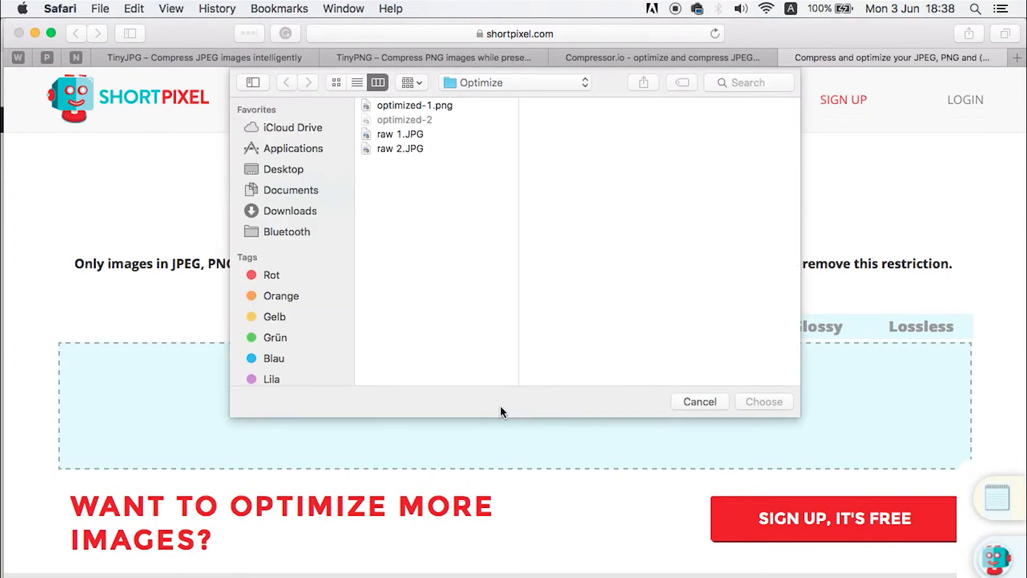
{"action": "left_click", "coordinate": [401, 134]}
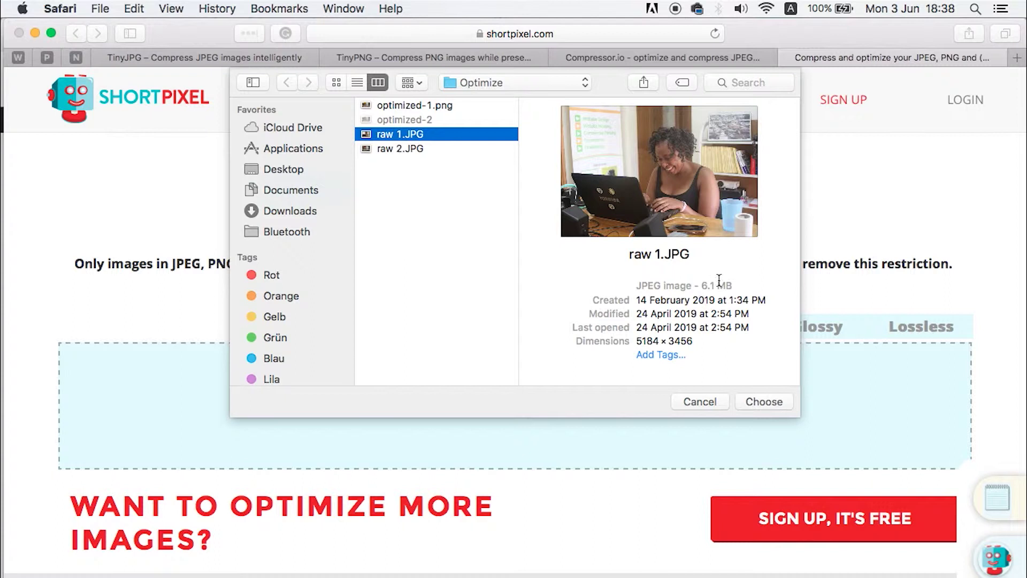
{"action": "left_click", "coordinate": [417, 149]}
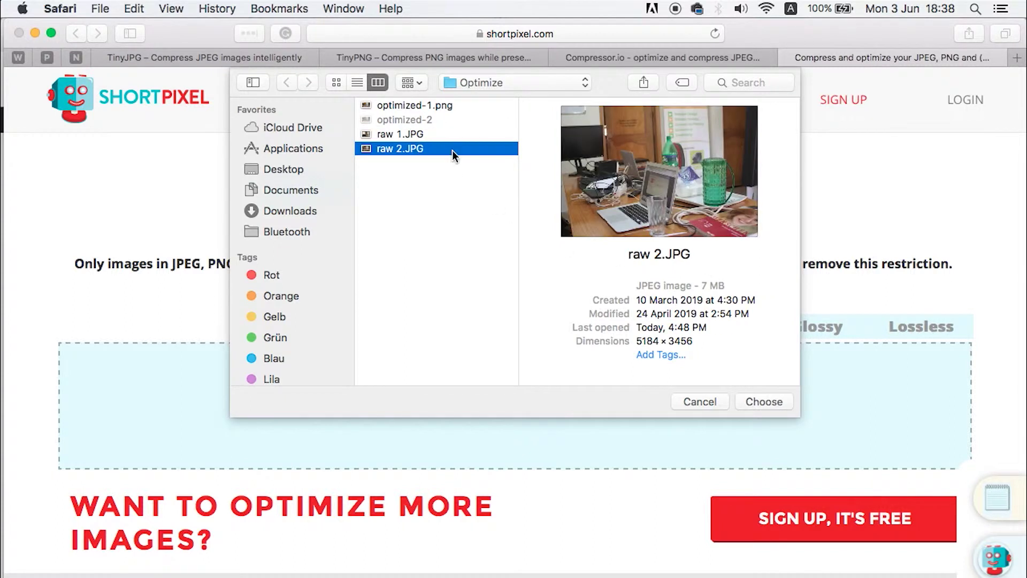
{"action": "left_click", "coordinate": [422, 136], "text": "shift"}
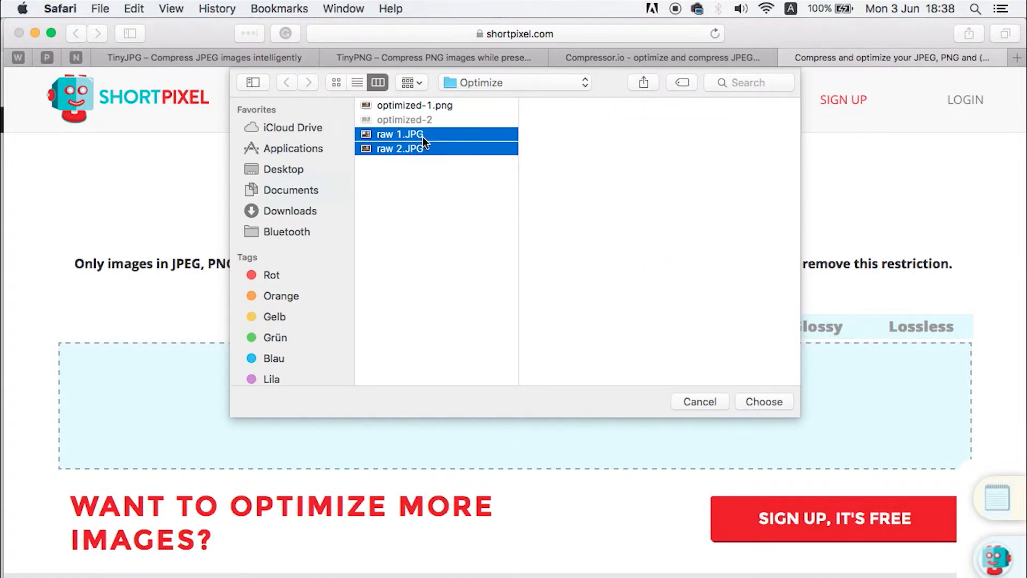
{"action": "left_click", "coordinate": [765, 408]}
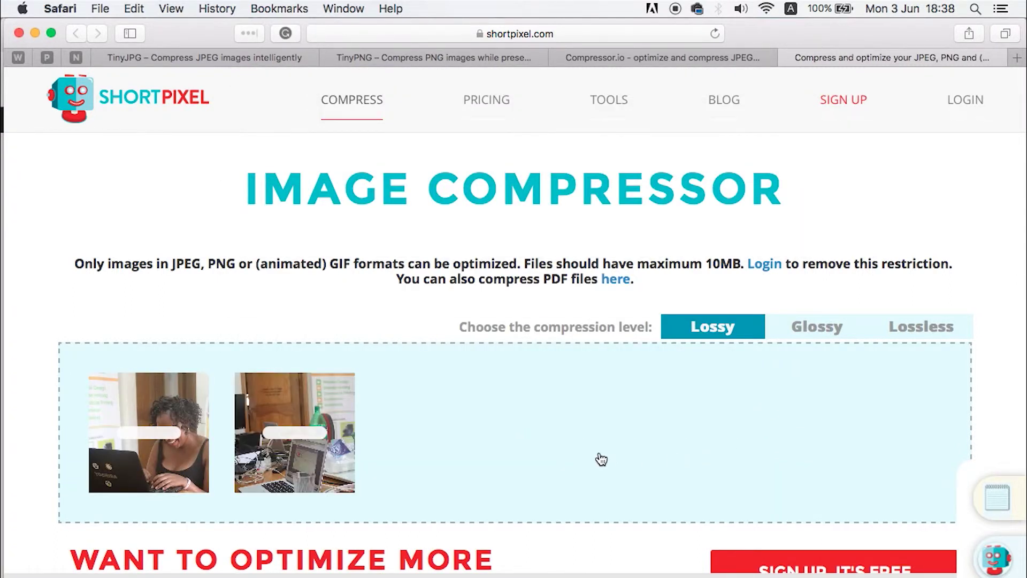
{"action": "scroll", "coordinate": [600, 458], "scroll_direction": "down", "scroll_amount": 3}
{"action": "scroll", "coordinate": [600, 458], "scroll_direction": "up", "scroll_amount": 1}
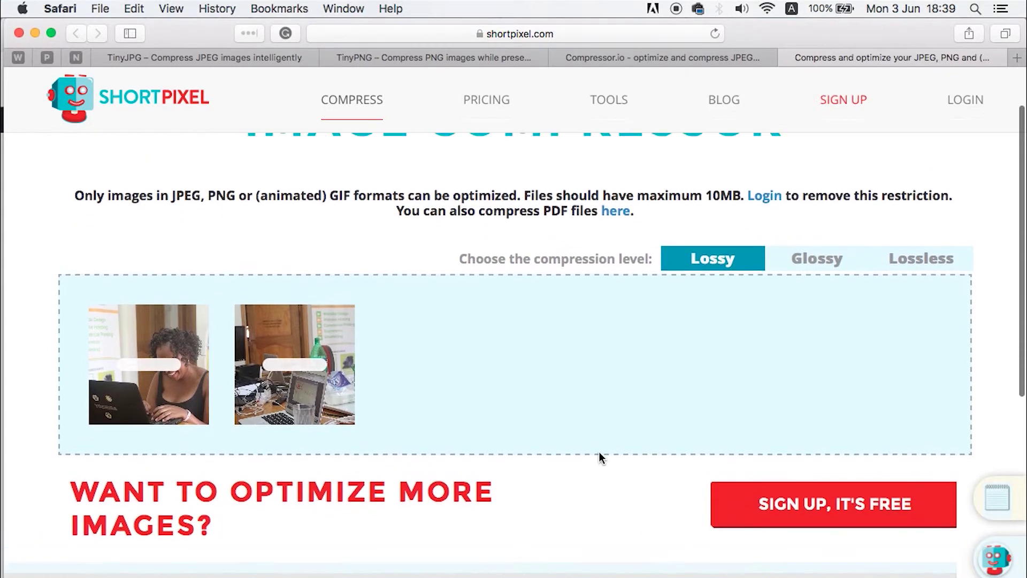
{"action": "scroll", "coordinate": [601, 459], "scroll_direction": "down", "scroll_amount": 3}
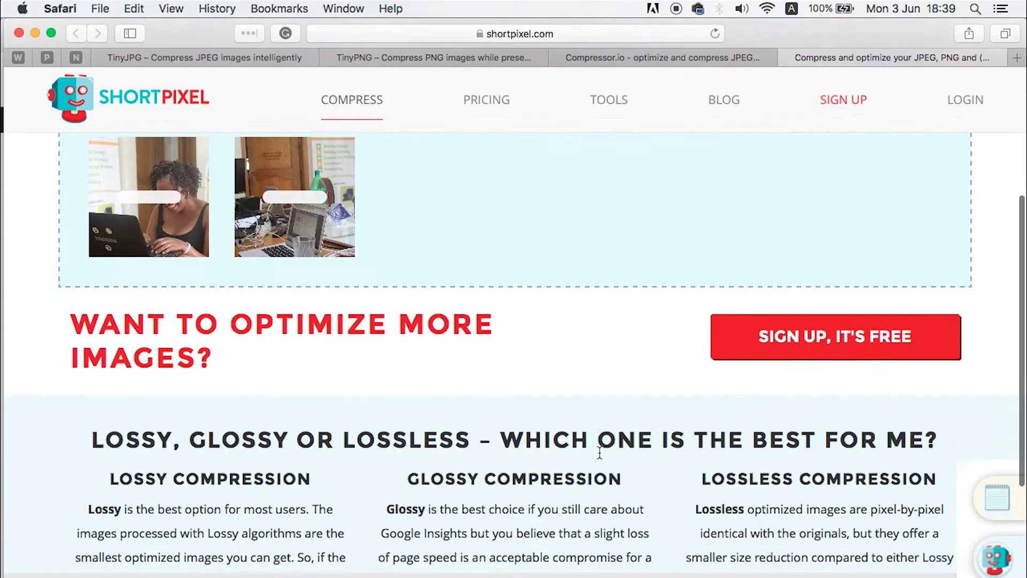
{"action": "scroll", "coordinate": [601, 459], "scroll_direction": "up", "scroll_amount": 4}
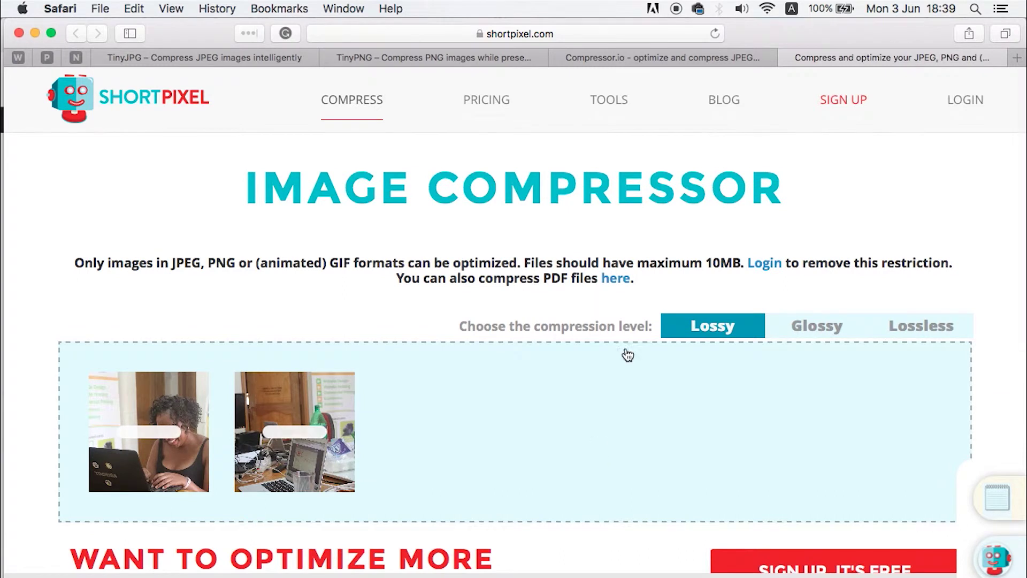
Return to Compressor.io and download the compressed version of raw 1.JPG.
{"action": "left_click", "coordinate": [665, 56]}
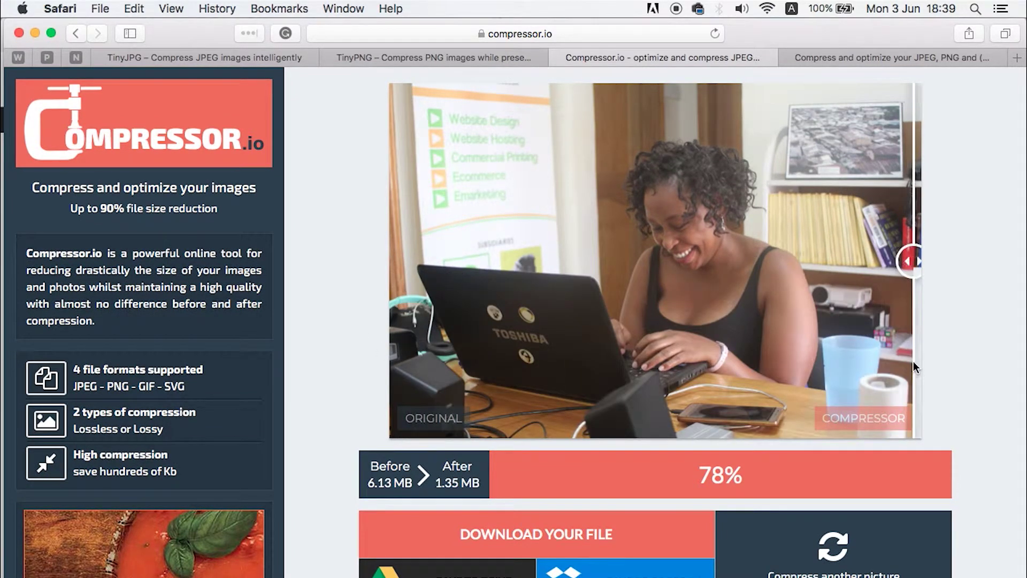
{"action": "scroll", "coordinate": [1004, 380], "scroll_direction": "down", "scroll_amount": 2}
{"action": "scroll", "coordinate": [1015, 435], "scroll_direction": "down", "scroll_amount": 2}
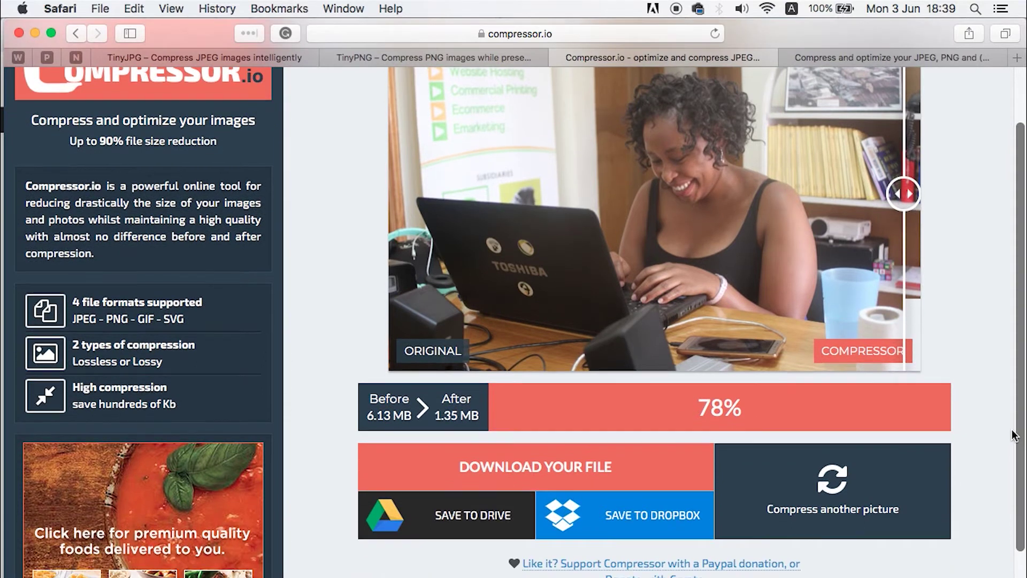
{"action": "scroll", "coordinate": [1015, 436], "scroll_direction": "down", "scroll_amount": 2}
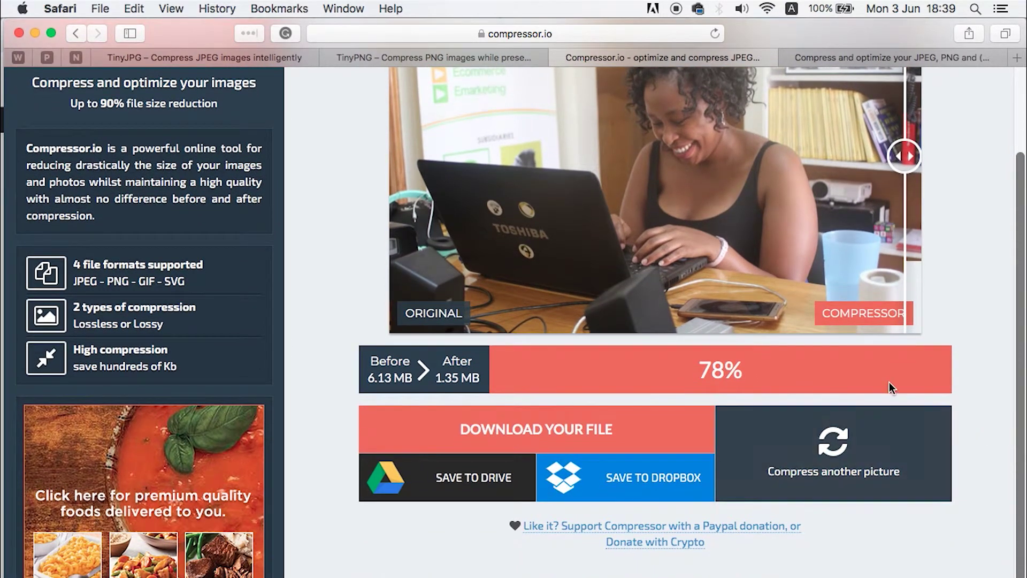
{"action": "scroll", "coordinate": [971, 335], "scroll_direction": "up", "scroll_amount": 2}
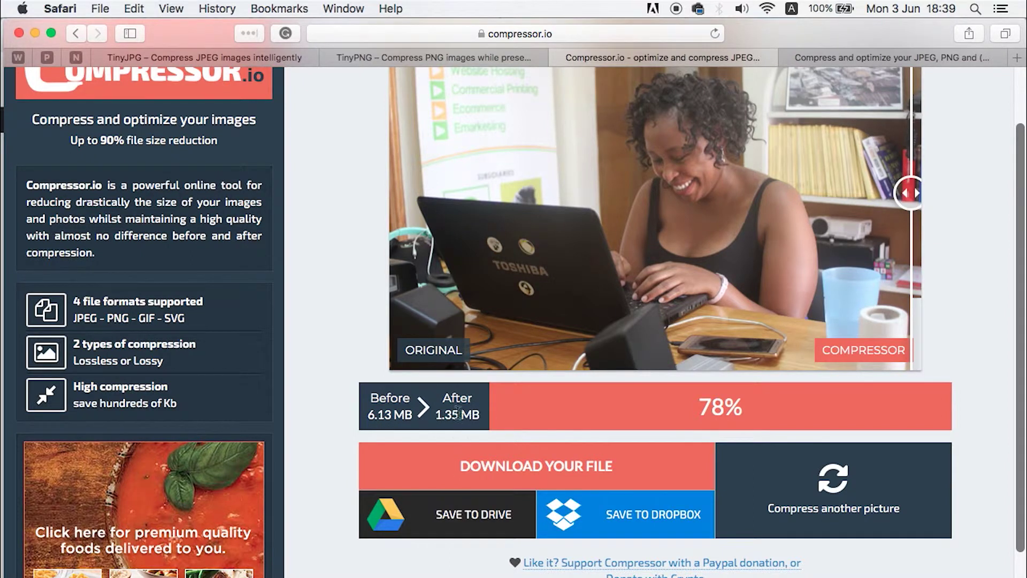
{"action": "left_click", "coordinate": [536, 467]}
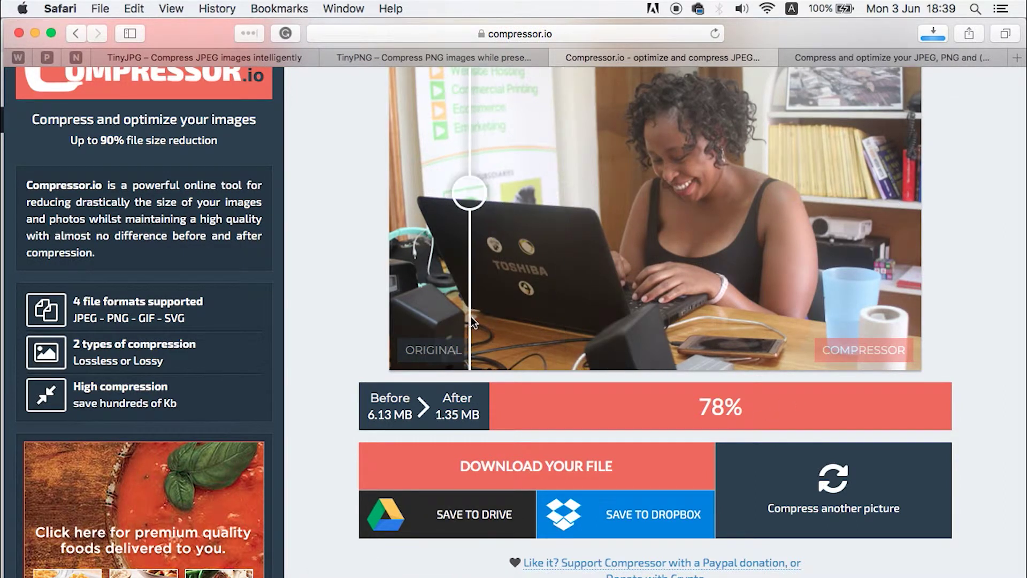
Compare the original and compressed photo across its width with the before/after slider on Compressor.io.
{"action": "scroll", "coordinate": [914, 304], "scroll_direction": "up", "scroll_amount": 3}
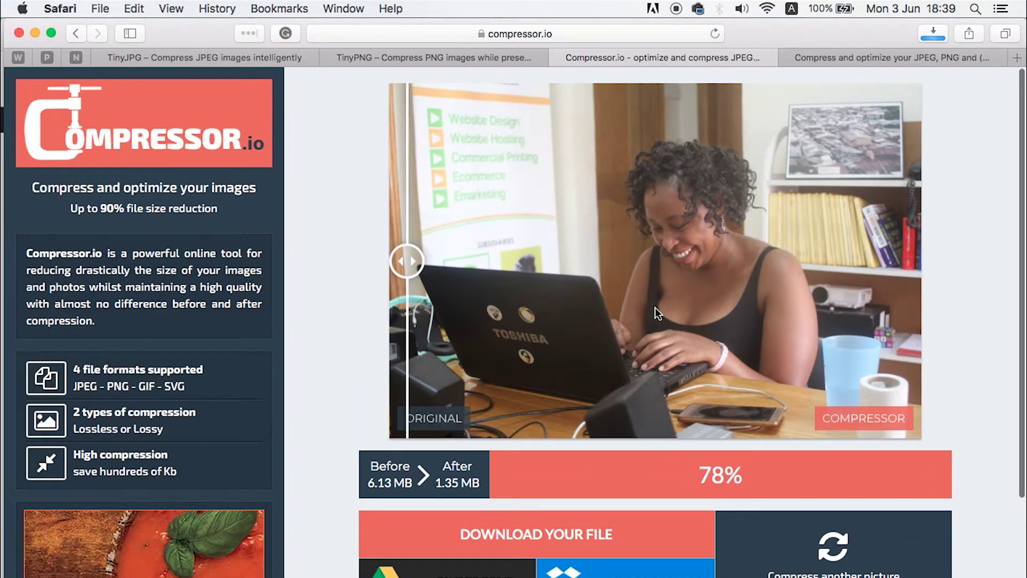
{"action": "left_click_drag", "start_coordinate": [443, 419], "coordinate": [386, 314]}
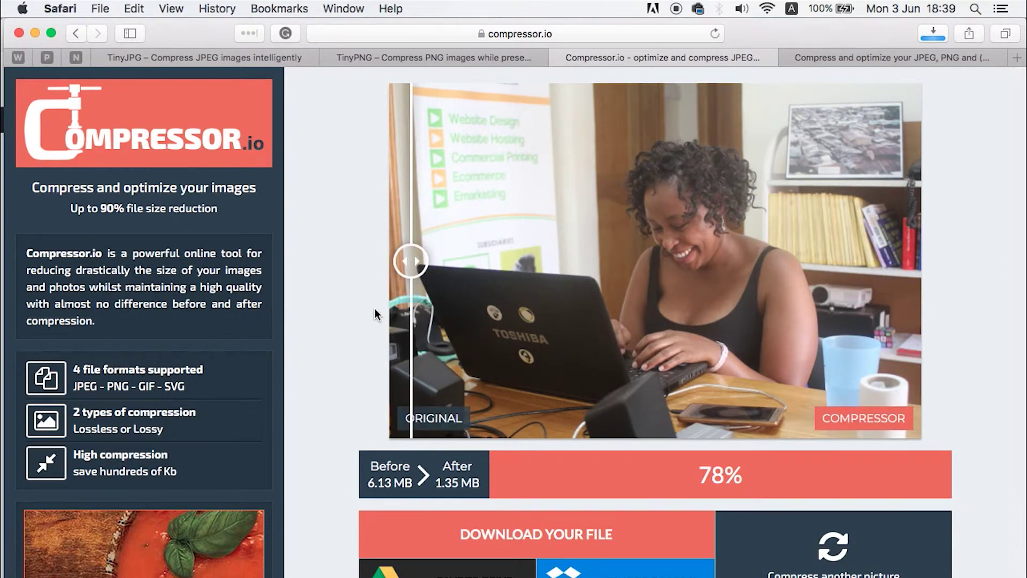
{"action": "left_click_drag", "start_coordinate": [413, 325], "coordinate": [784, 305]}
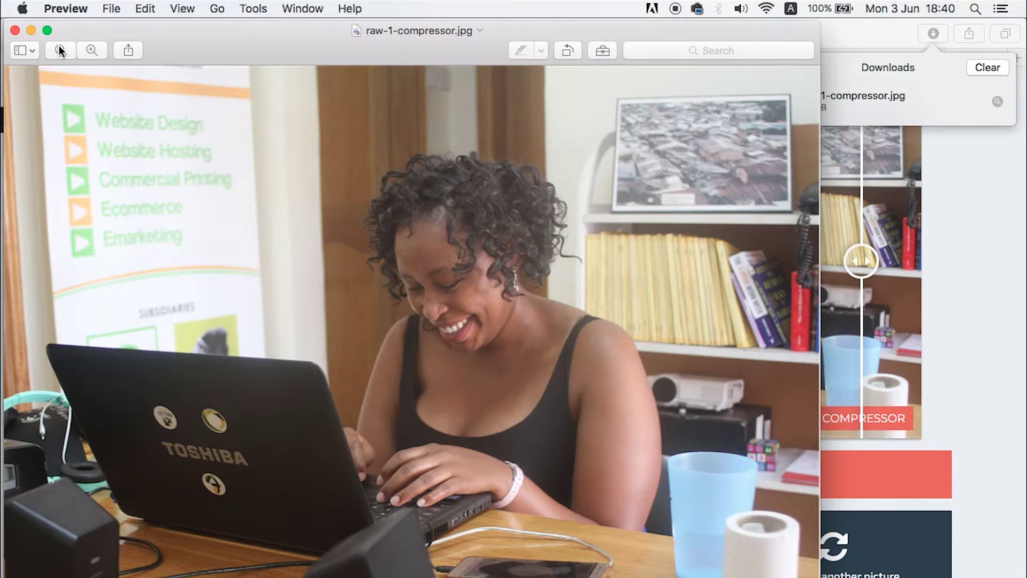
Inspect the laptop and banner details of the downloaded raw-1-compressor.jpg up close in Preview and close the image.
{"action": "left_click", "coordinate": [92, 50]}
{"action": "key", "text": "super+plus"}
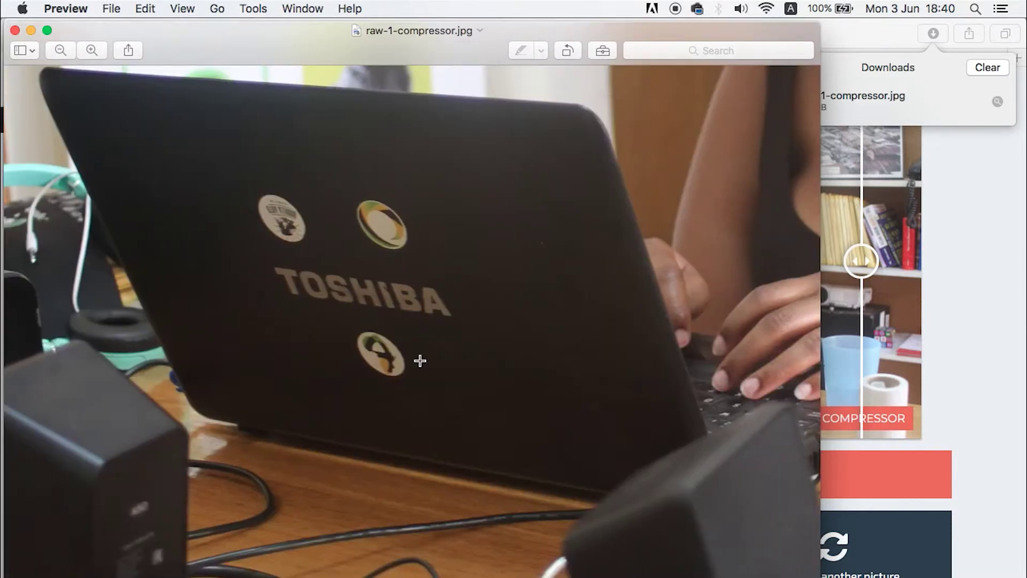
{"action": "scroll", "coordinate": [420, 361], "scroll_direction": "up", "scroll_amount": 10}
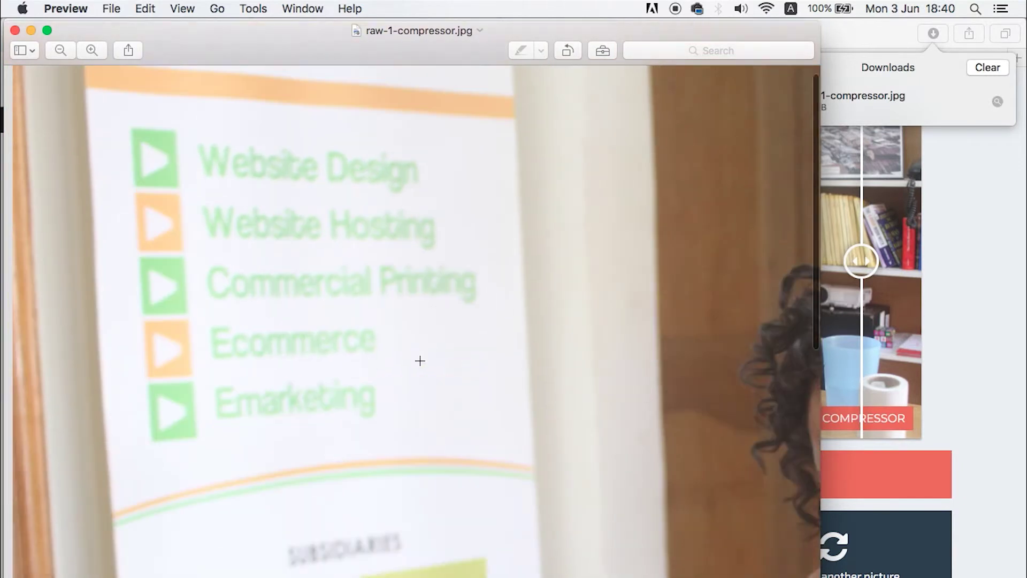
{"action": "left_click", "coordinate": [15, 30]}
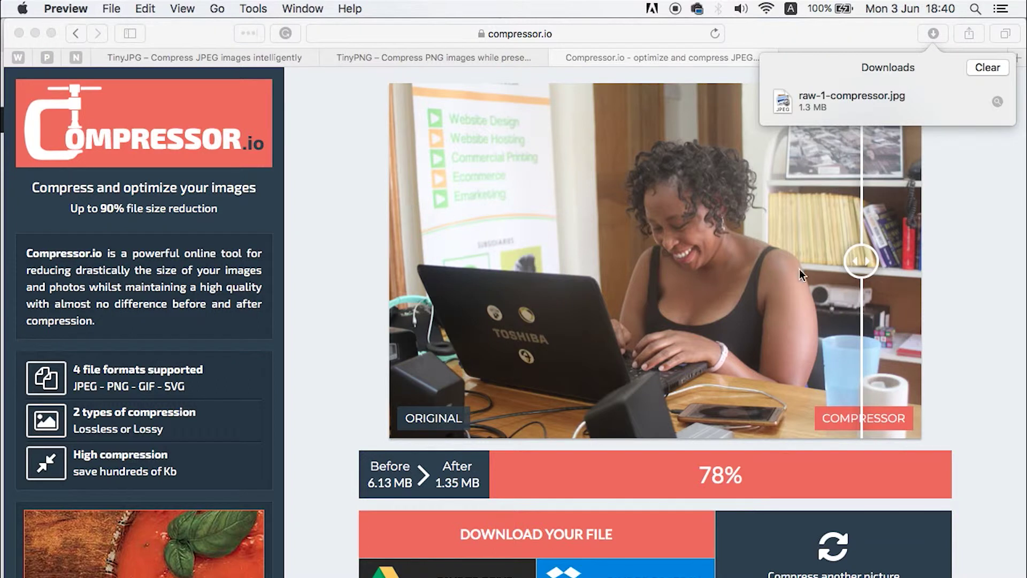
Compare TinyPNG's handling of raw 1.JPG with the compression result on Compressor.io.
{"action": "left_click", "coordinate": [412, 56]}
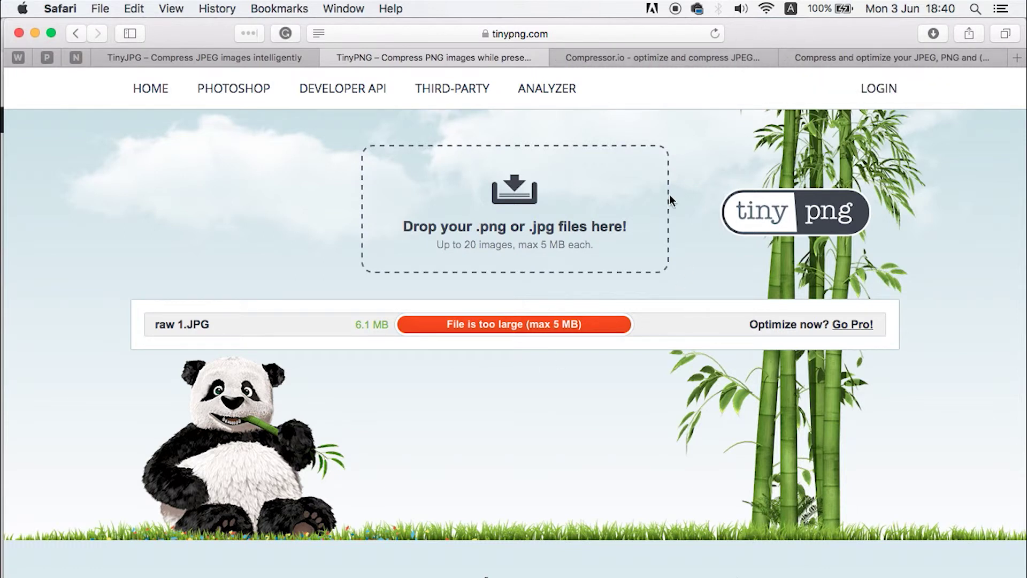
{"action": "left_click", "coordinate": [675, 56]}
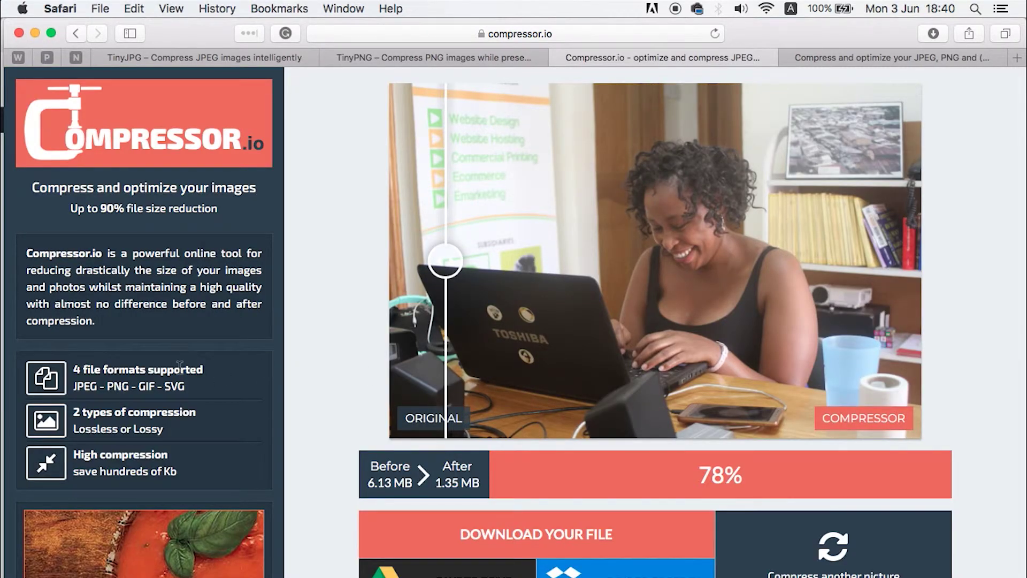
{"action": "key", "text": "ctrl+shift+Tab"}
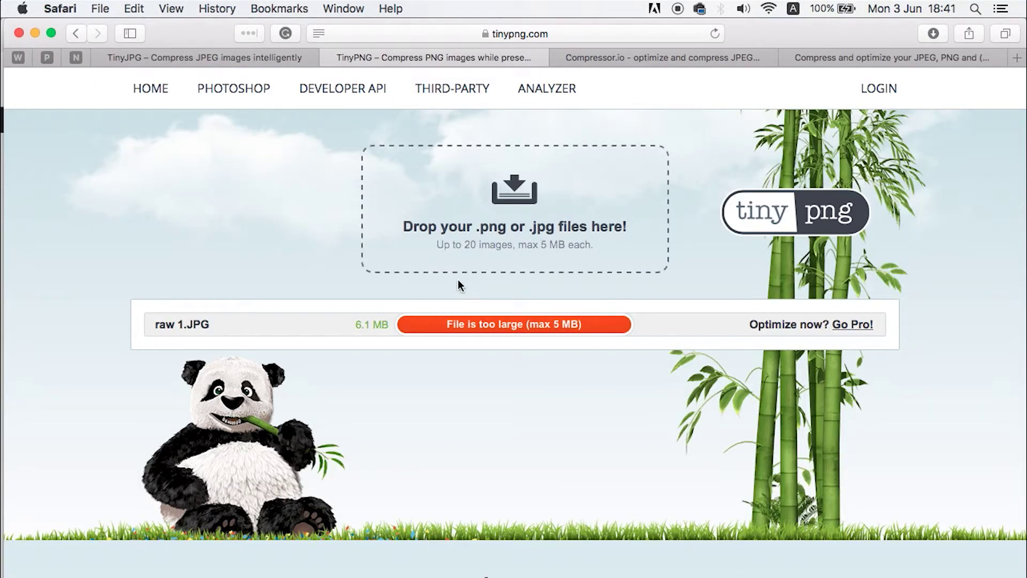
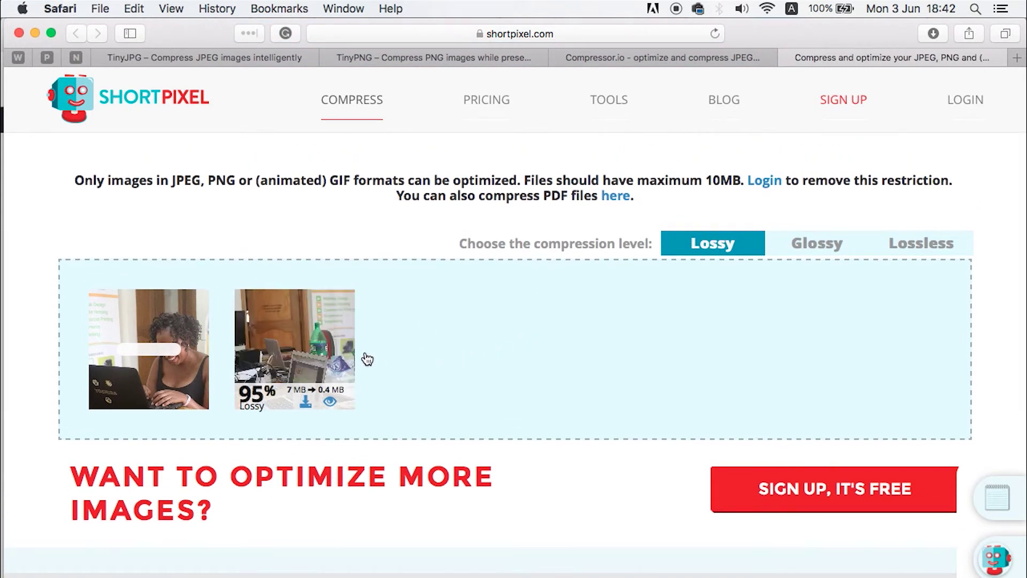
Download the Lossy-compressed raw 2.JPG from ShortPixel, inspect it enlarged in Preview, and close the image to return to Safari.
{"action": "left_click", "coordinate": [306, 404]}
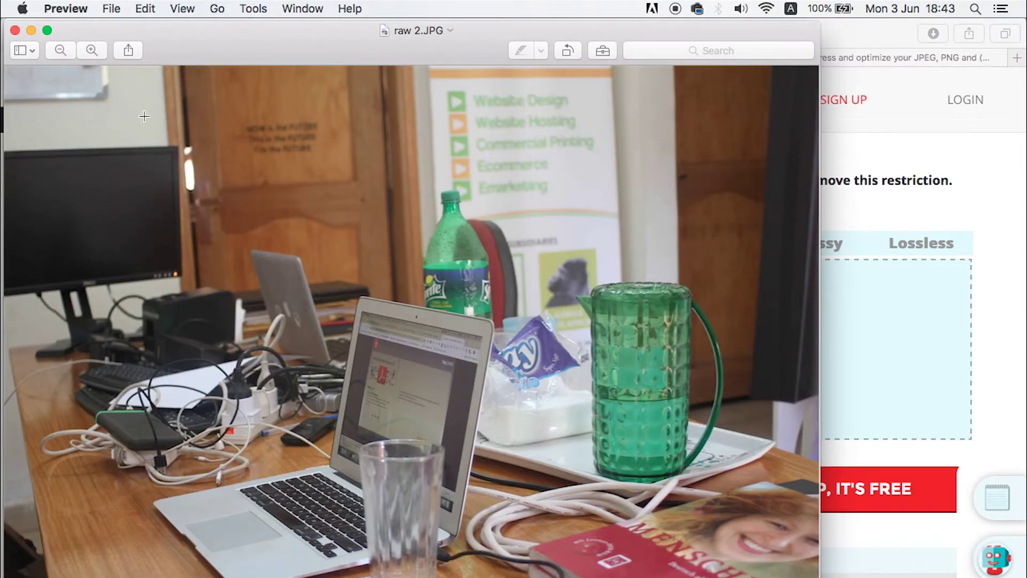
{"action": "left_click", "coordinate": [91, 50]}
{"action": "key", "text": "super+w"}
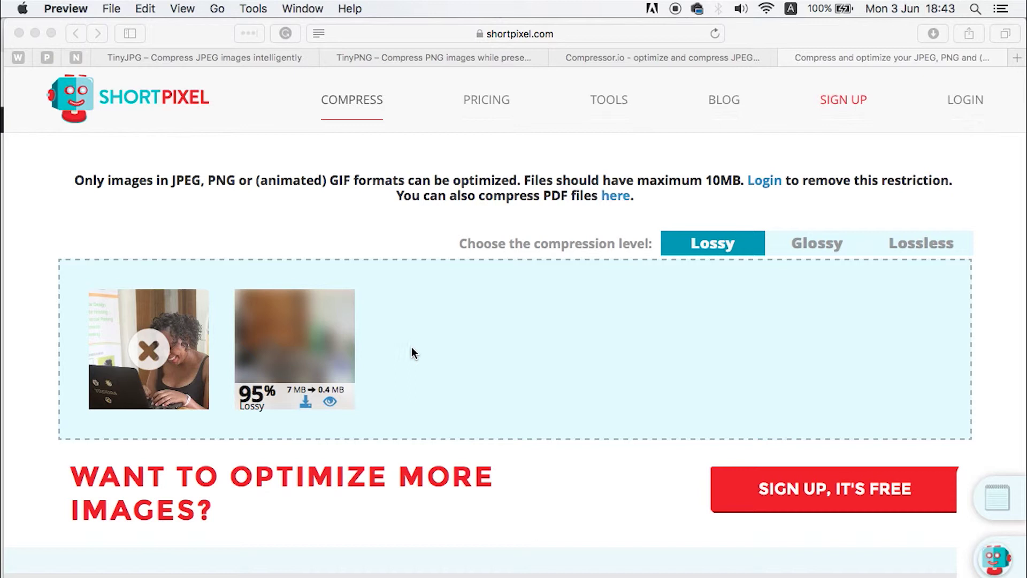
{"action": "left_click", "coordinate": [281, 502]}
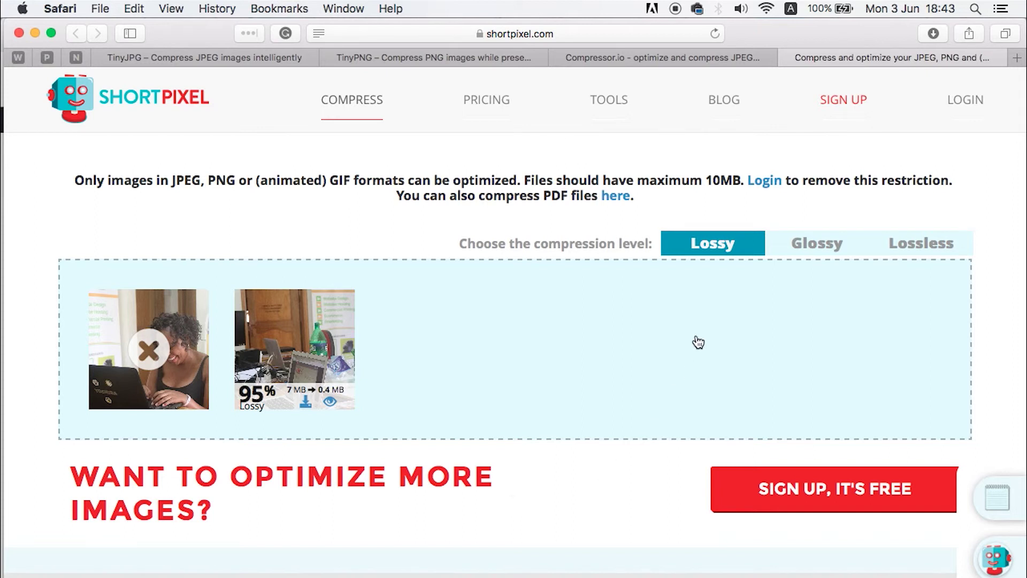
Review the raw 1.JPG results on Compressor.io and TinyPNG once more and return to the ShortPixel compression results.
{"action": "left_click", "coordinate": [625, 61]}
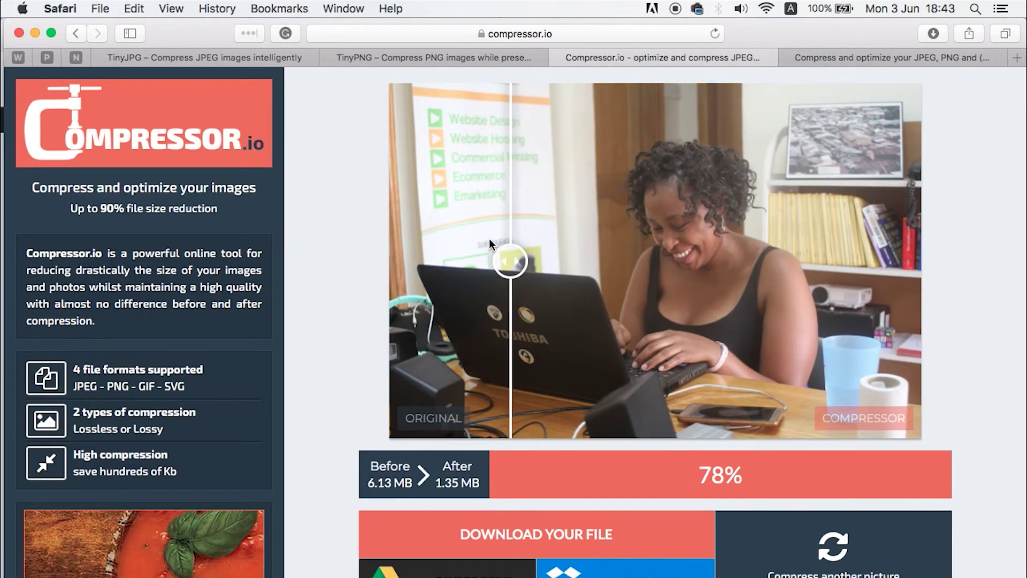
{"action": "left_click", "coordinate": [465, 59]}
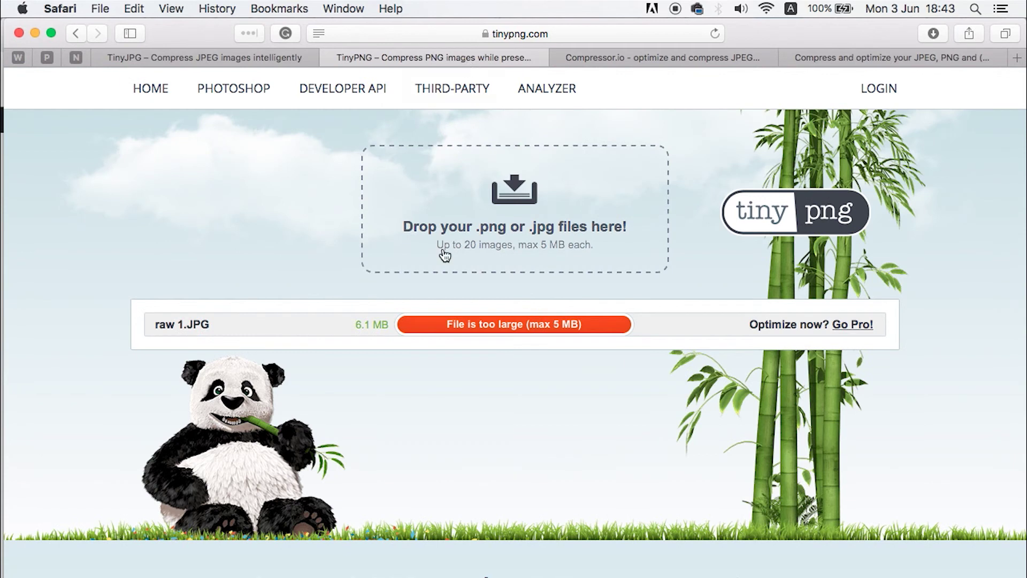
{"action": "left_click", "coordinate": [853, 58]}
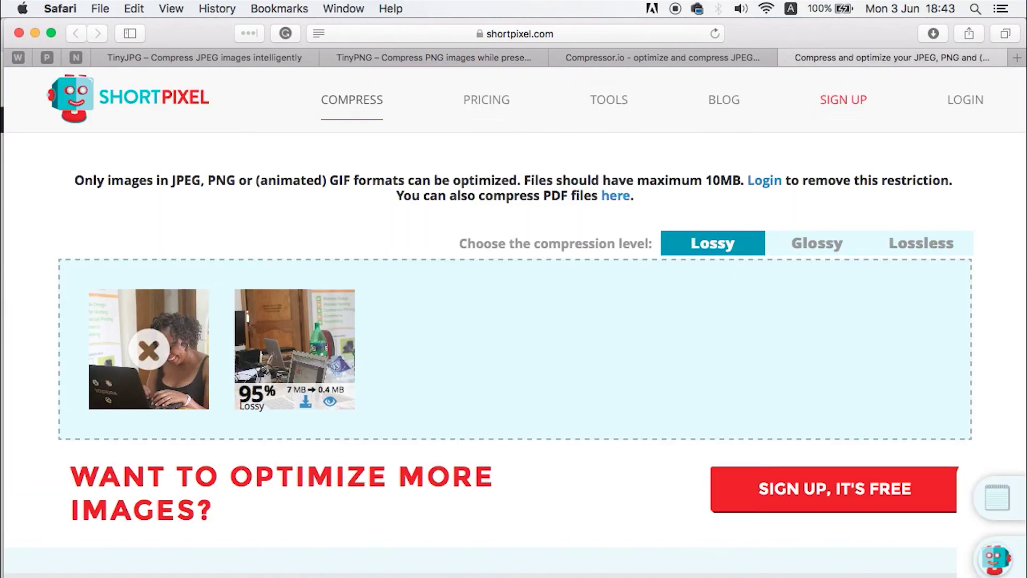